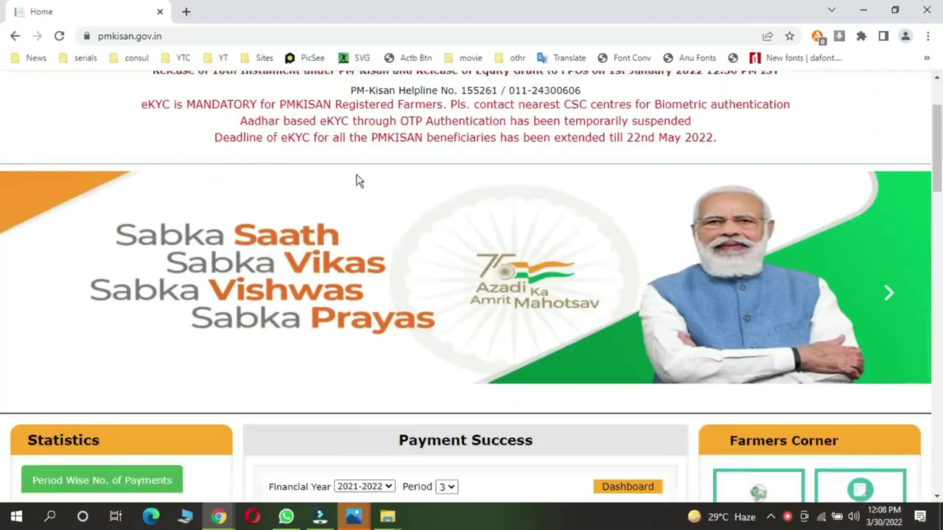
Step: Scroll the pmkisan.gov.in home page to bring the eKYC notices into view
scroll(356, 181, down, 1)
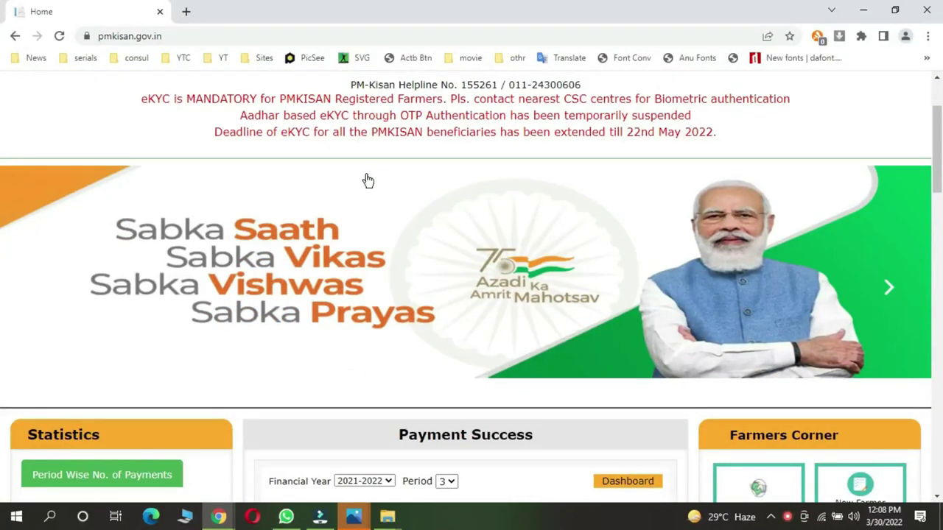
Step: Scroll down to view the farmer's status, location and installment details
scroll(368, 181, down, 2)
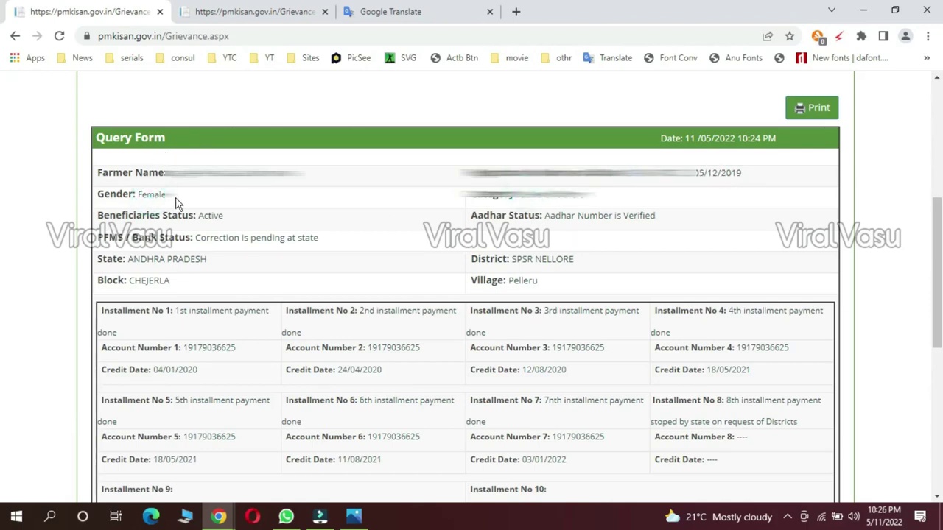
drag(233, 220, 197, 216)
drag(665, 219, 542, 231)
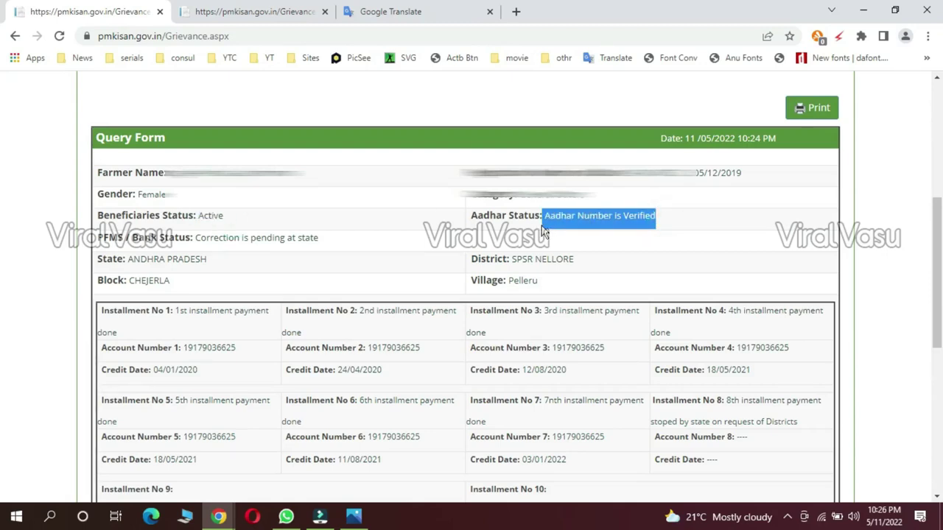
click(326, 242)
drag(300, 241, 195, 243)
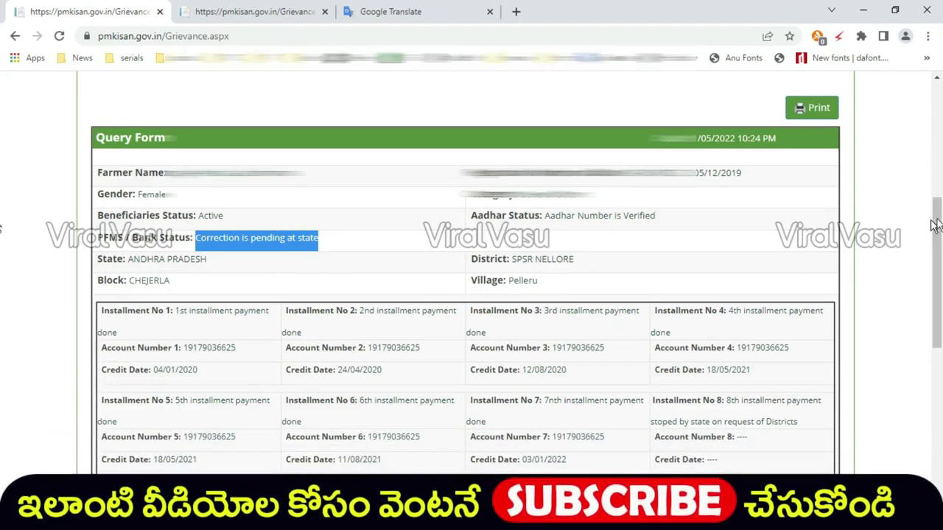
Step: Point out the first installments' payment details, then open the Grievance Type dropdown
scroll(3, 221, down, 3)
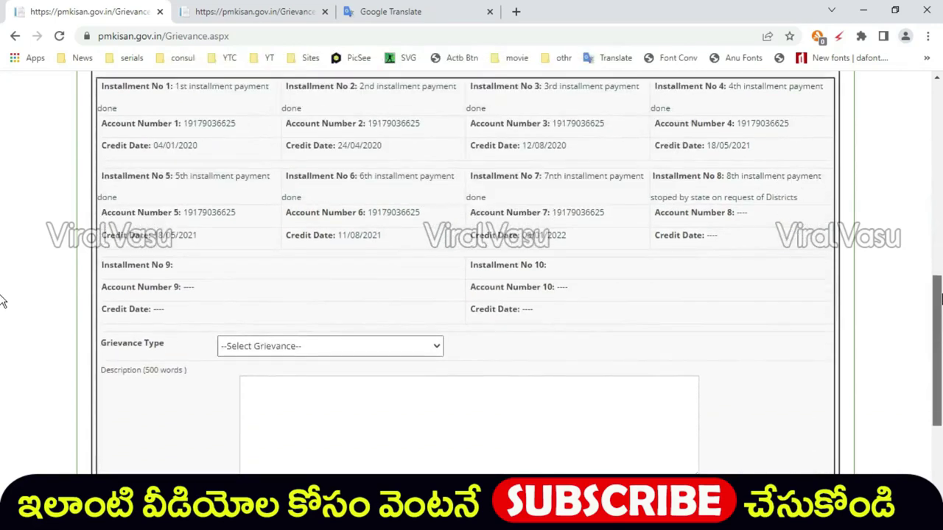
drag(179, 87, 724, 230)
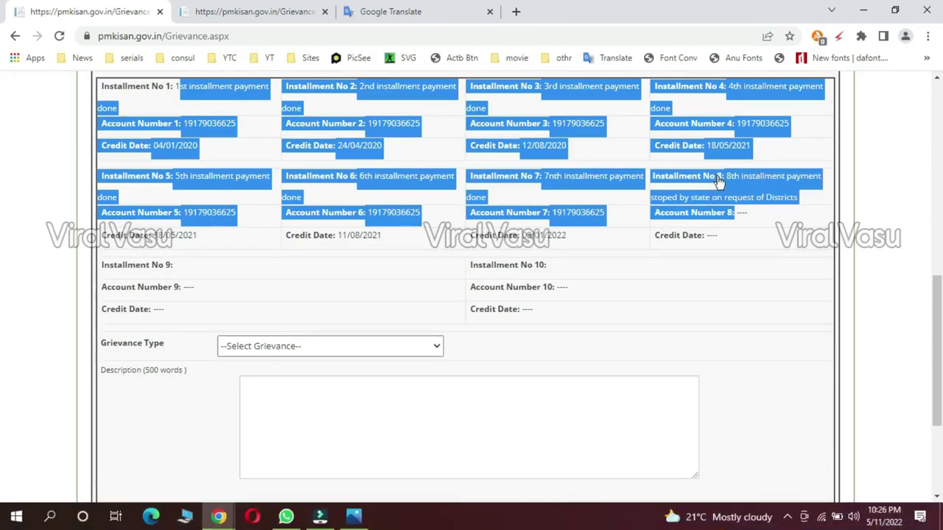
click(632, 208)
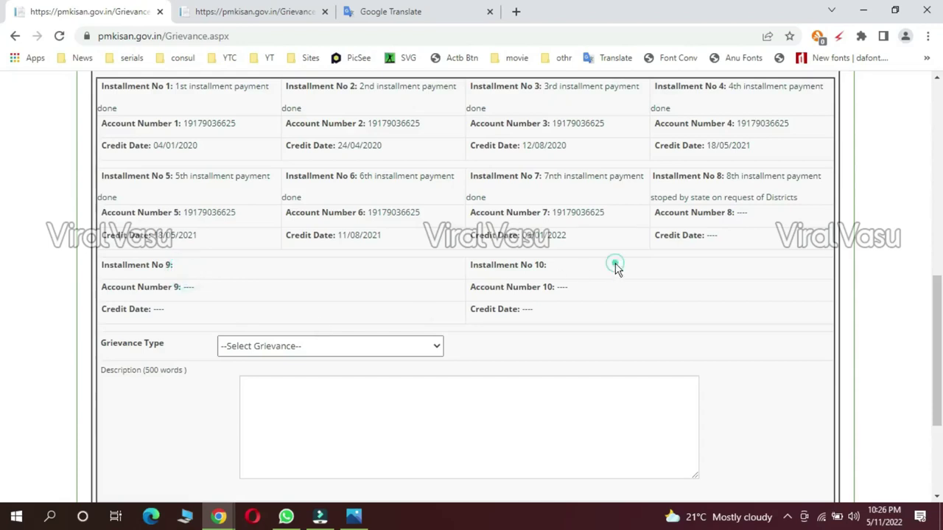
drag(938, 301, 940, 364)
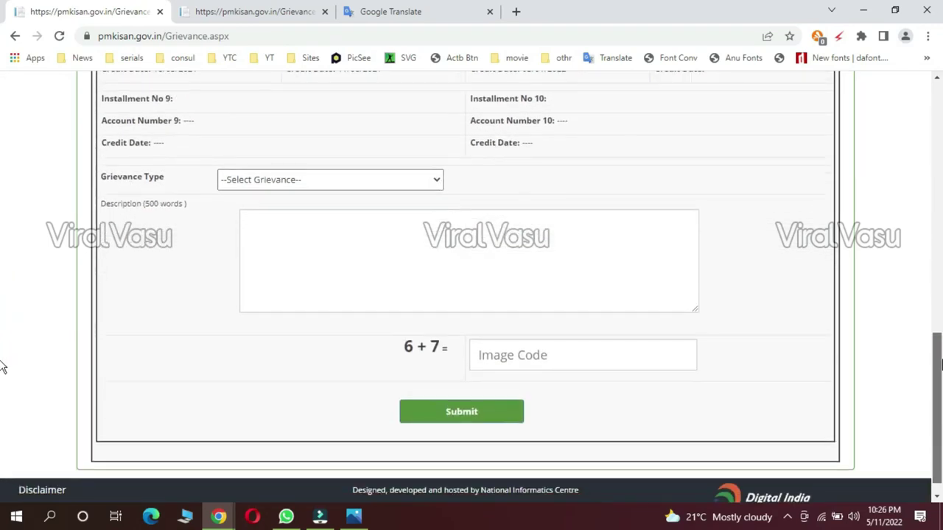
drag(4, 366, 3, 368)
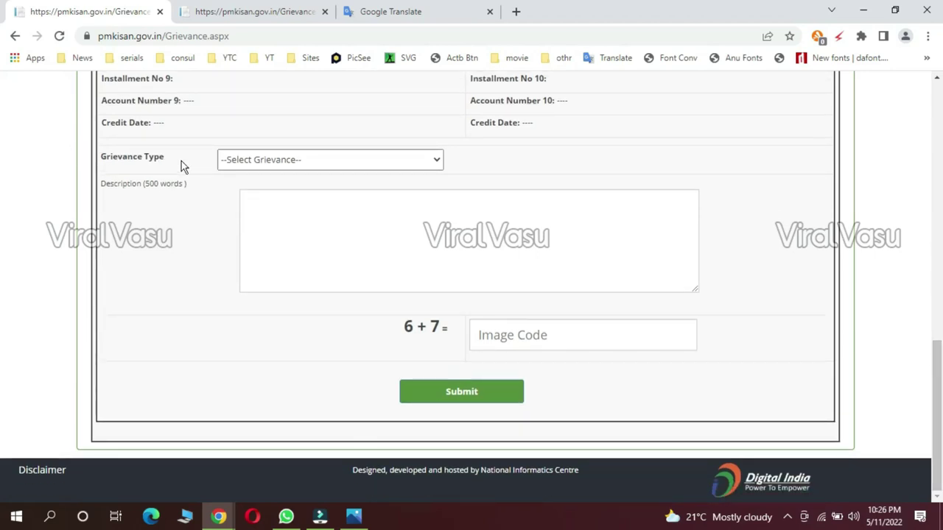
click(317, 168)
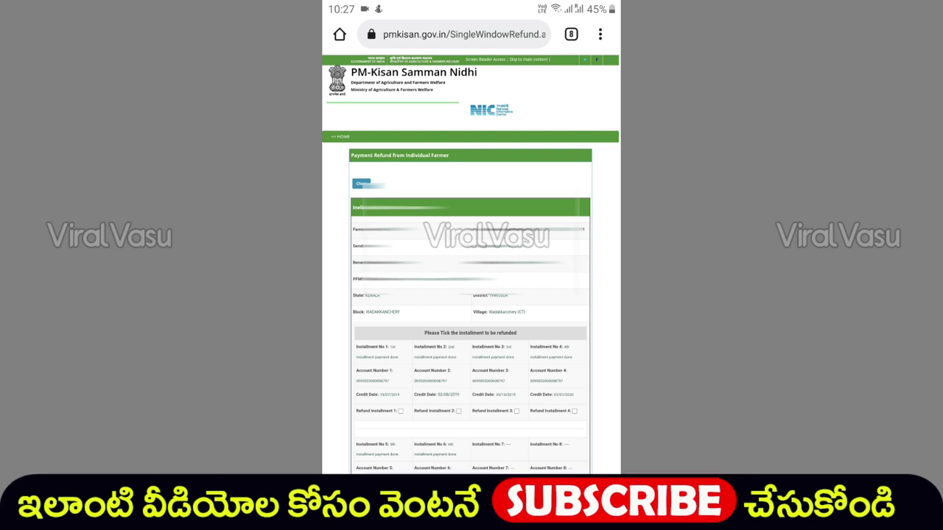
Step: Scroll down and back up through the Payment Refund installment list
scroll(472, 295, down, 10)
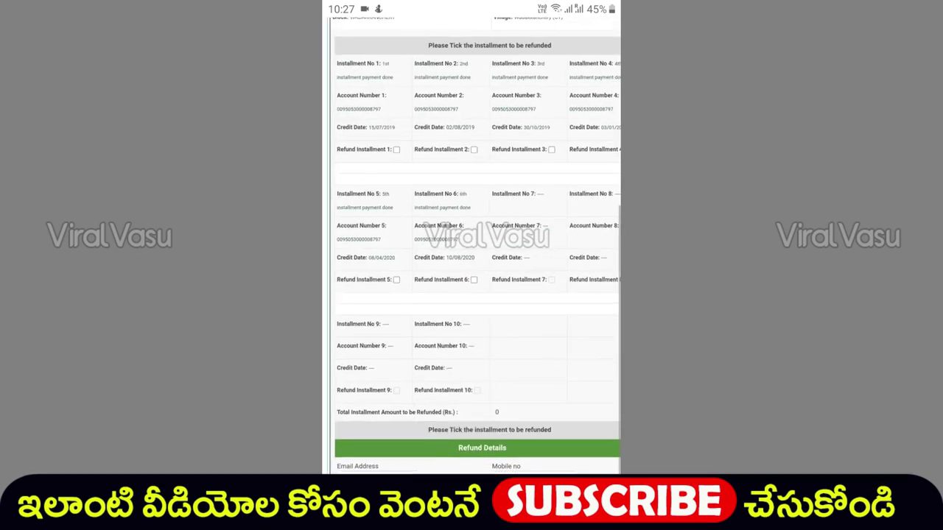
scroll(472, 244, down, 1)
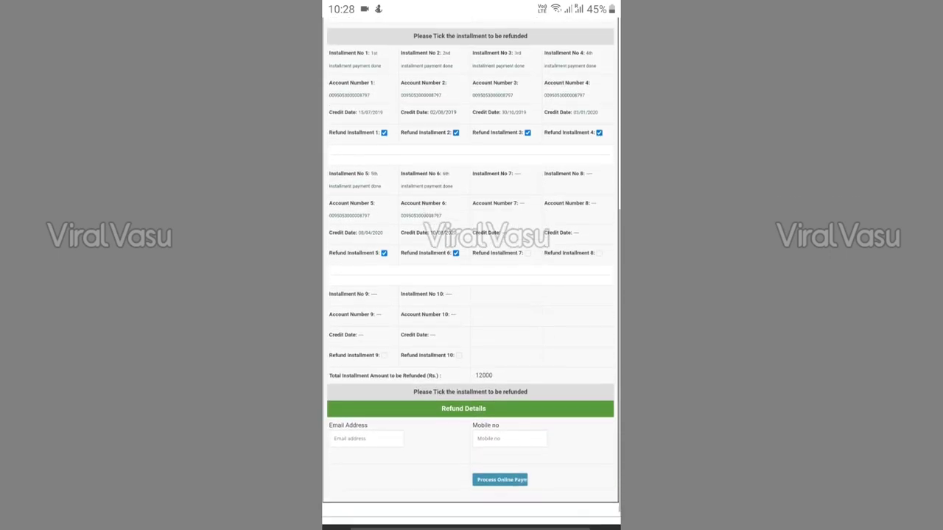
scroll(472, 272, up, 1)
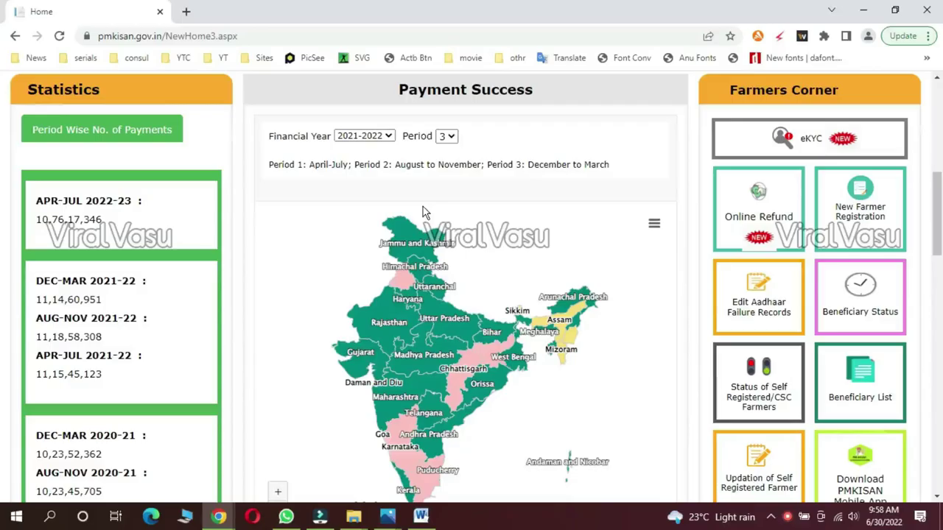
scroll(527, 256, up, 5)
scroll(627, 185, down, 2)
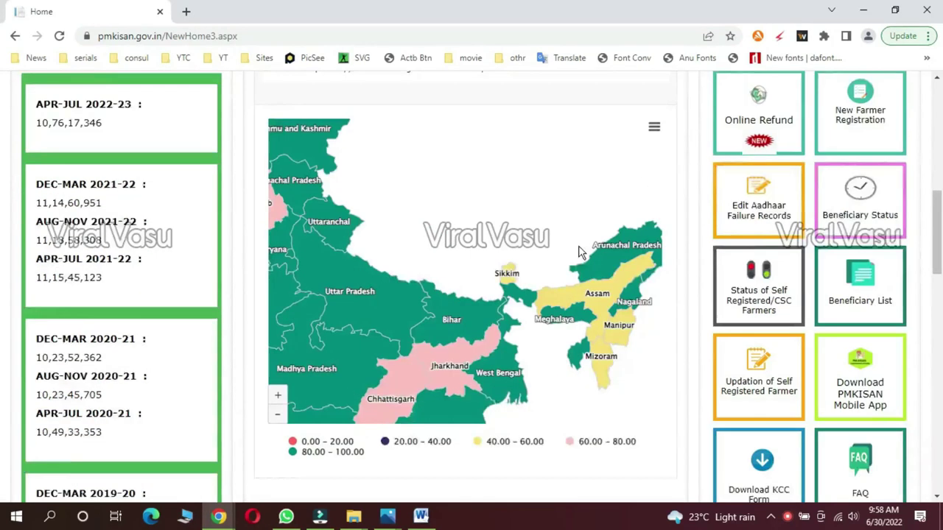
mouse_move(579, 252)
scroll(578, 251, down, 5)
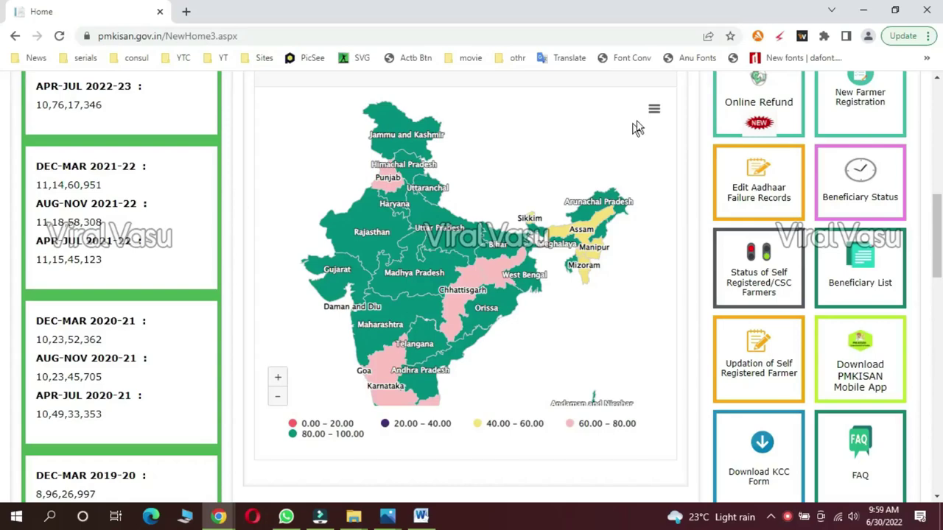
scroll(726, 123, up, 6)
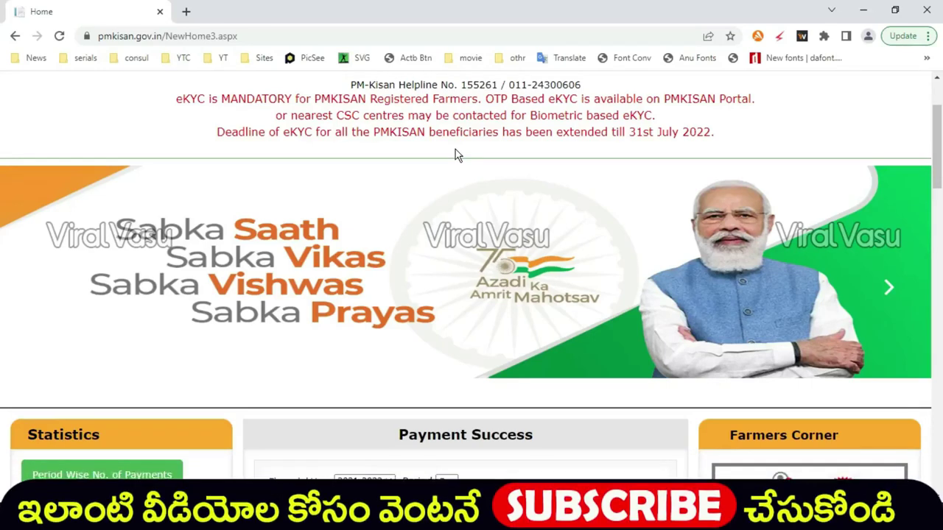
Step: Highlight the OTP eKYC notice, CSC biometric option and the 31st July 2022 deadline
scroll(480, 169, up, 2)
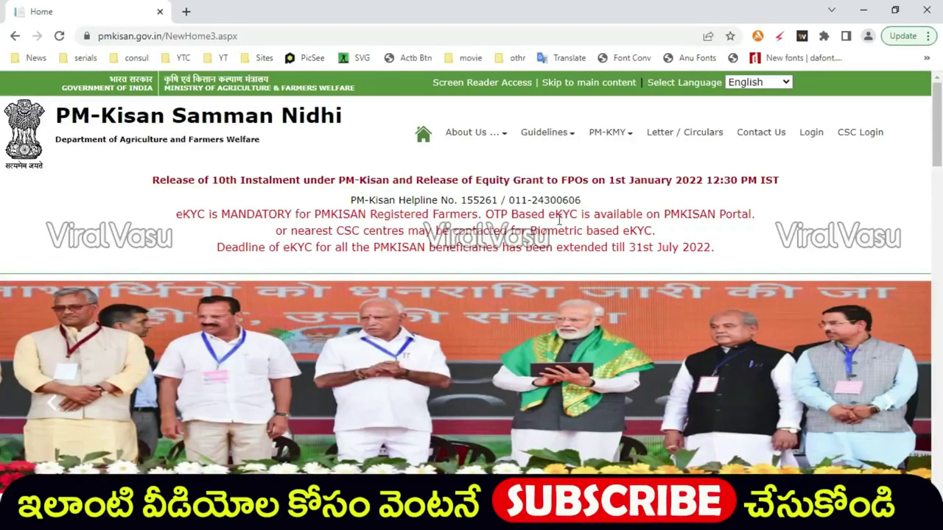
drag(484, 214, 581, 214)
drag(337, 231, 359, 230)
drag(531, 230, 654, 230)
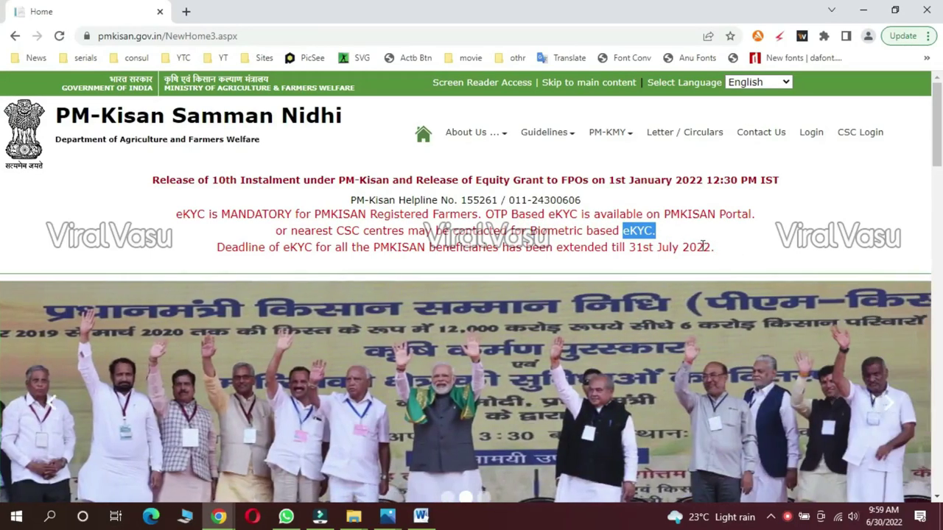
drag(711, 247, 621, 246)
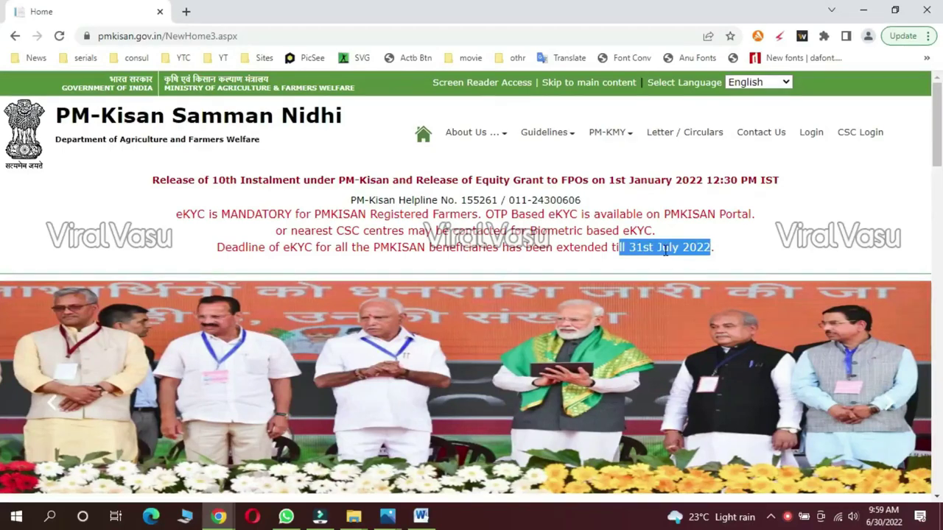
double_click(666, 249)
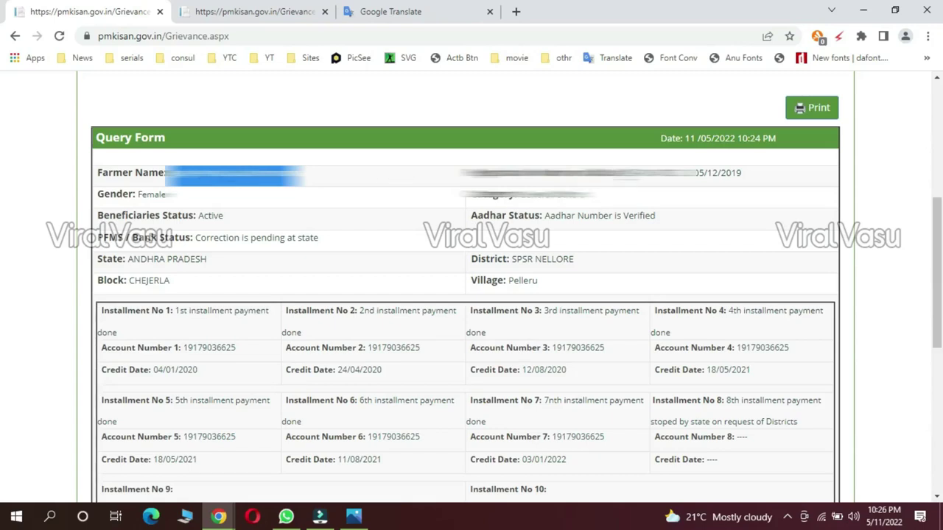
drag(626, 173, 727, 190)
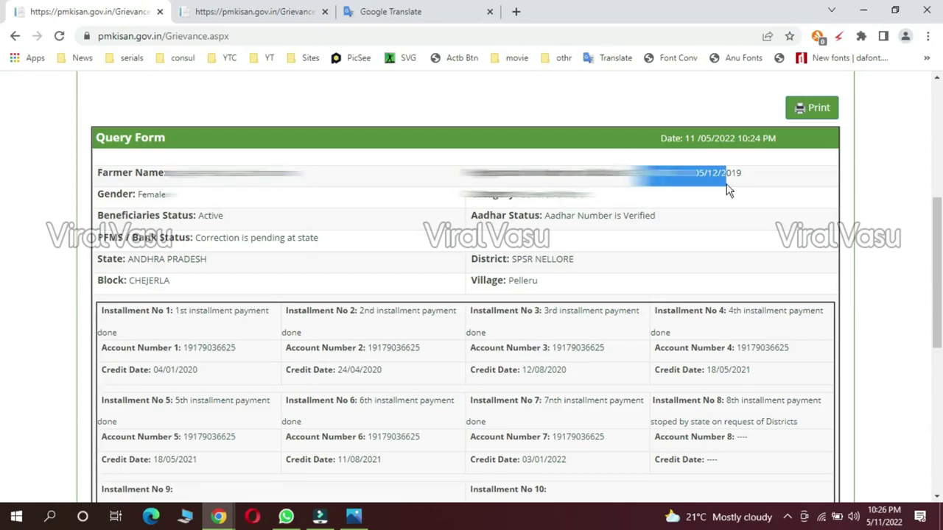
click(147, 195)
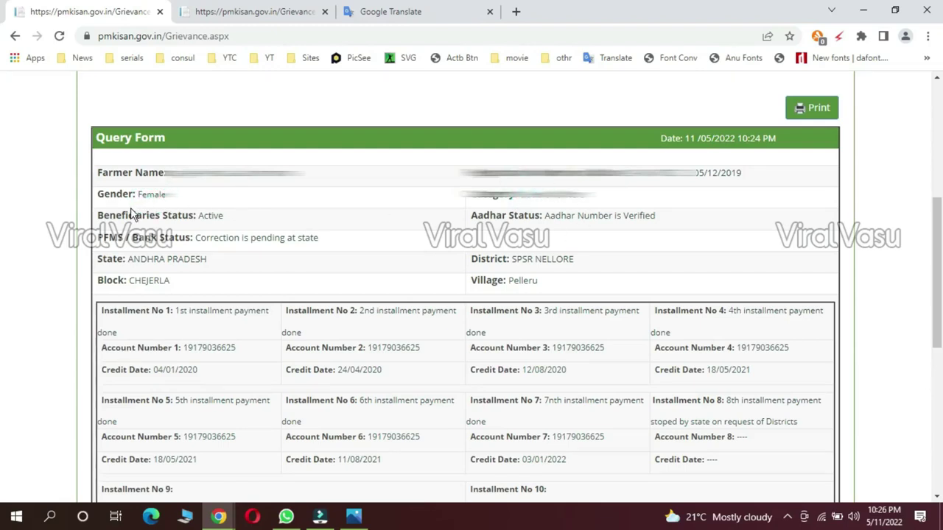
drag(229, 216, 197, 216)
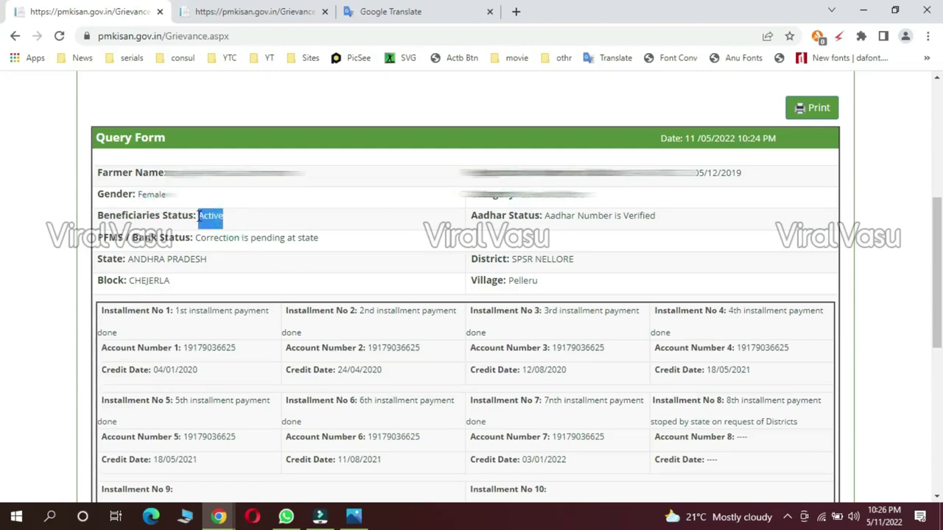
drag(663, 221, 542, 230)
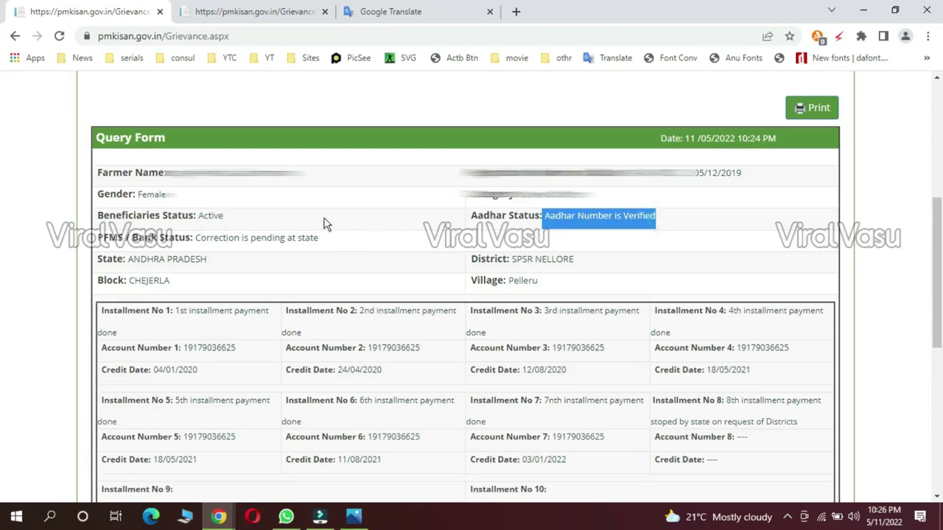
drag(318, 240, 211, 239)
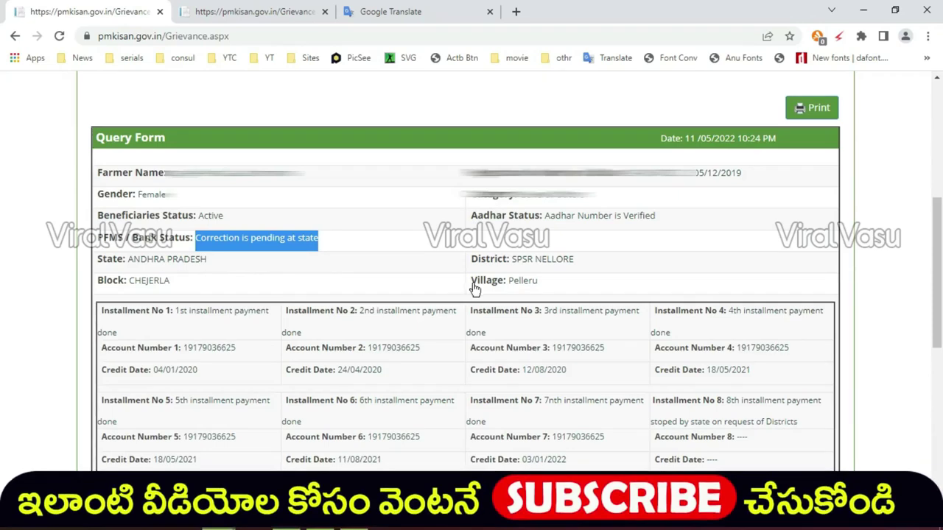
Step: Highlight the installment payment history, then open the --Select Grievance-- dropdown below it
drag(932, 226, 2, 301)
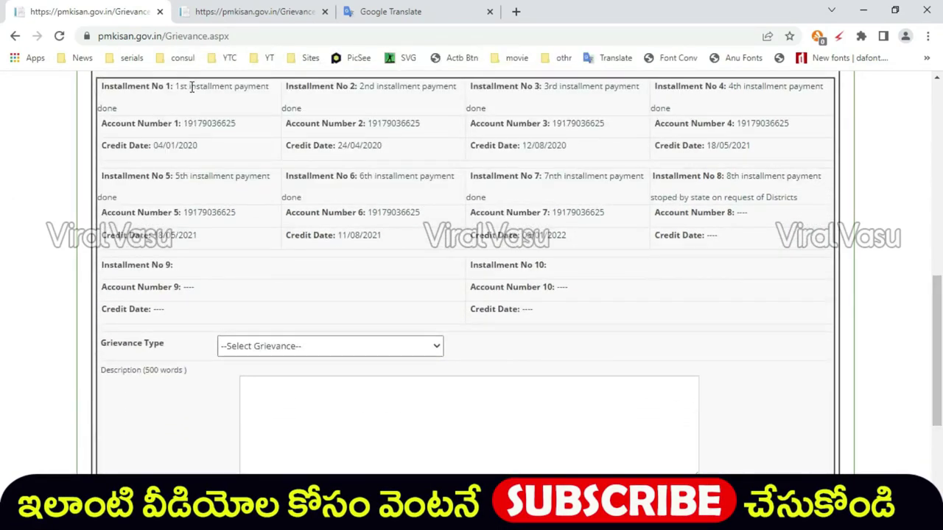
drag(179, 86, 724, 223)
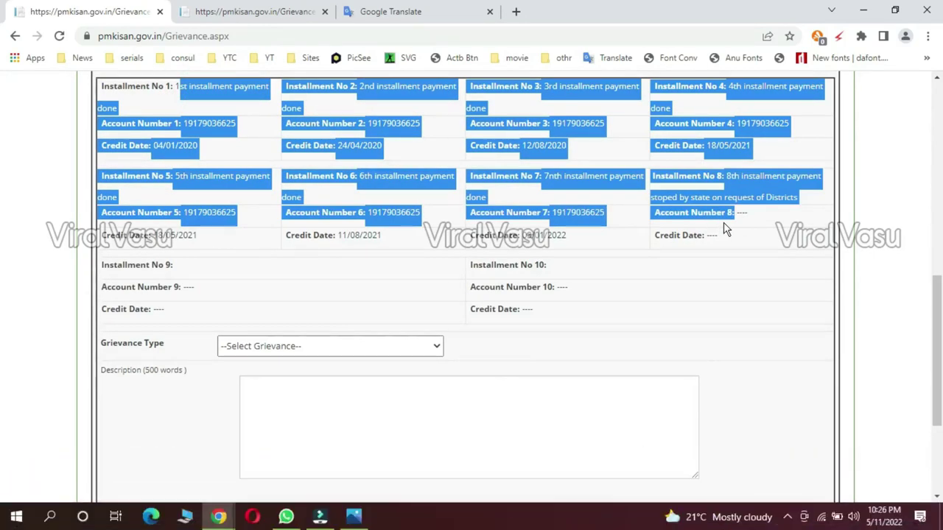
click(631, 207)
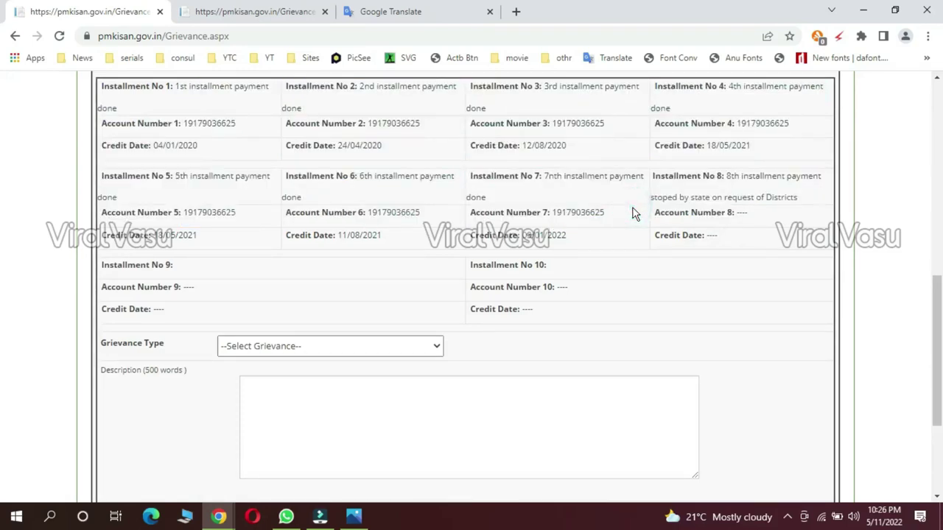
click(186, 271)
click(615, 265)
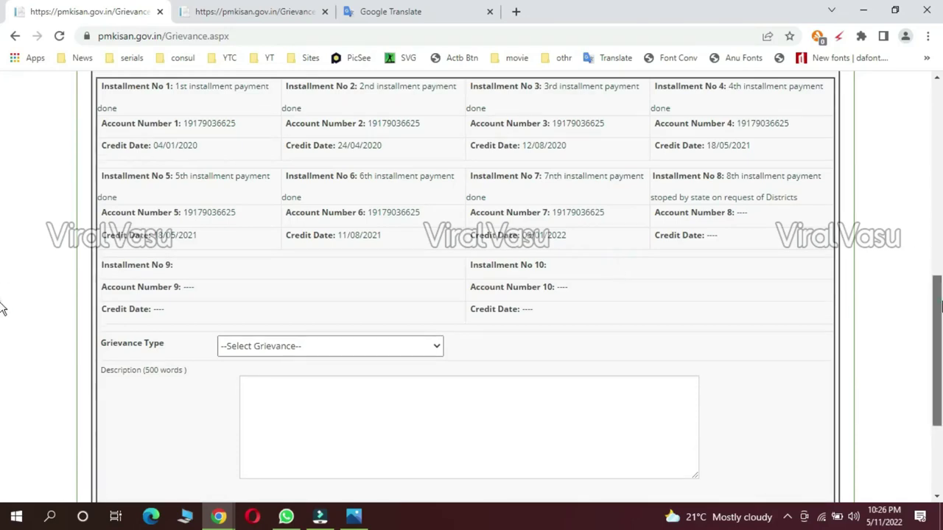
scroll(2, 317, down, 2)
scroll(2, 359, down, 1)
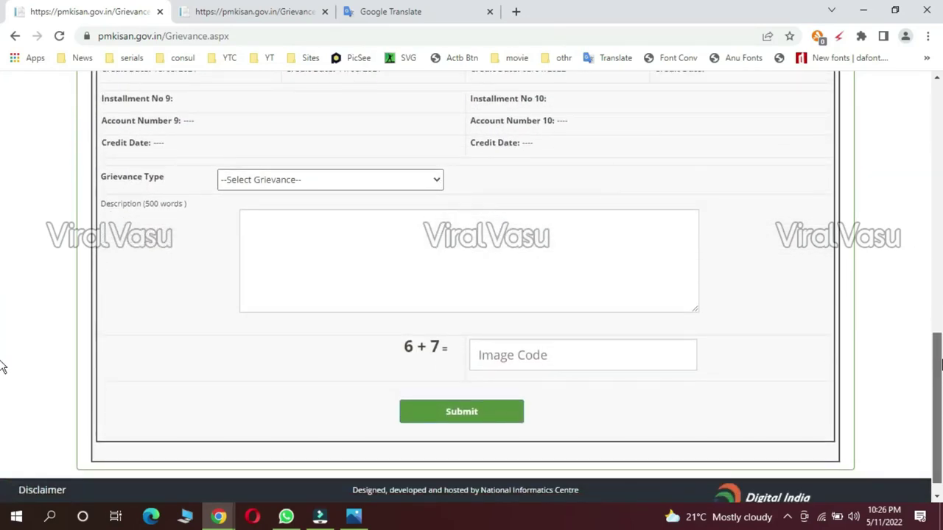
scroll(3, 366, down, 1)
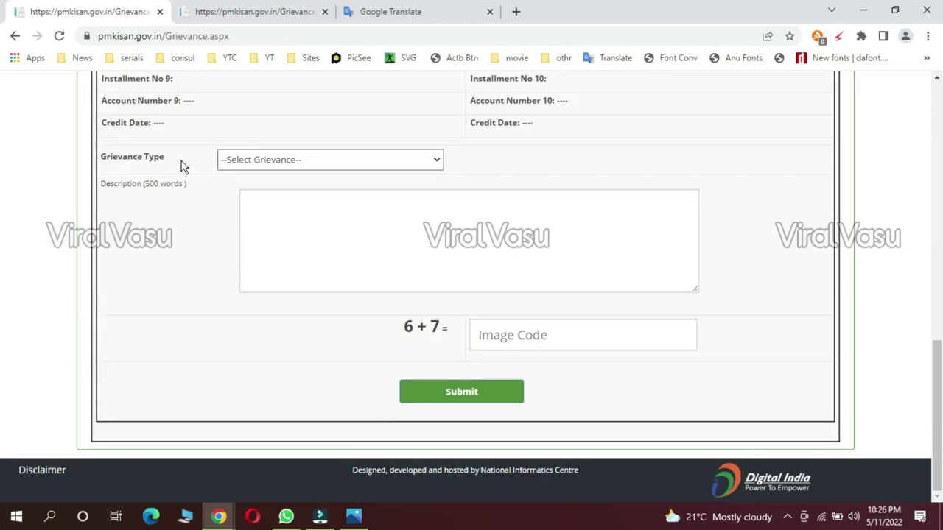
click(320, 169)
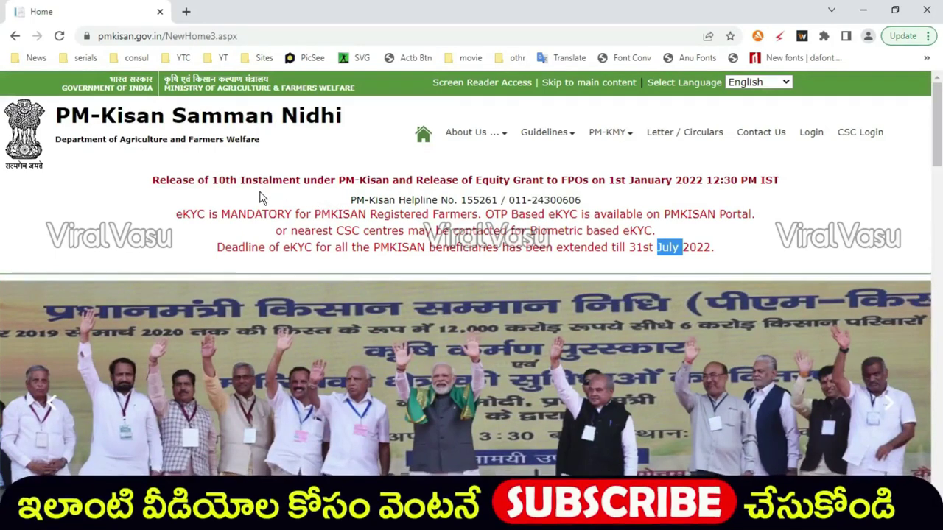
Step: Scroll the home page down to the Farmers Corner links
scroll(259, 195, down, 3)
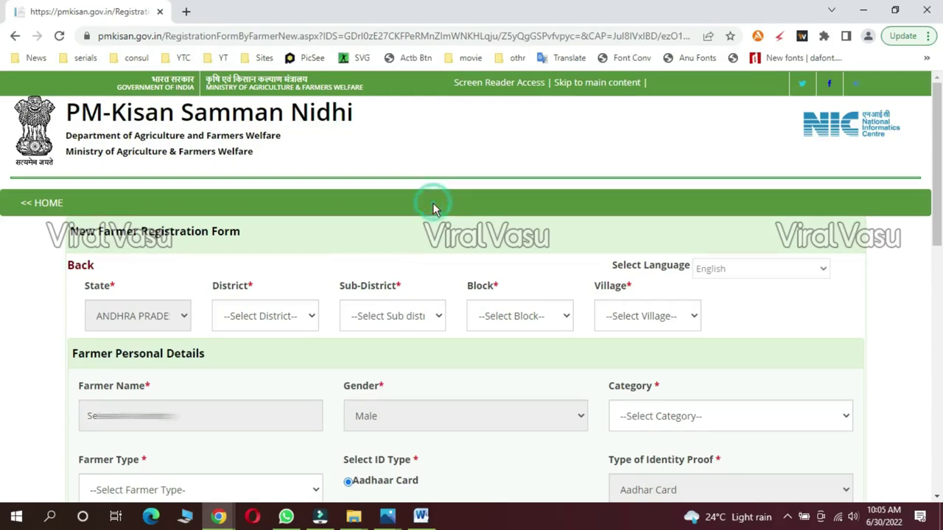
Step: Highlight the New Farmer Registration Form title, then open the District dropdown
drag(243, 231, 68, 247)
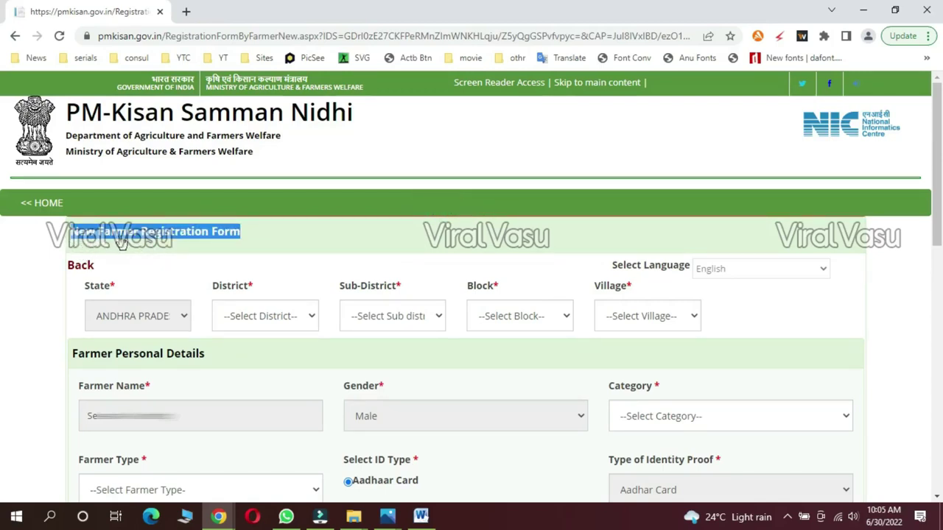
click(272, 243)
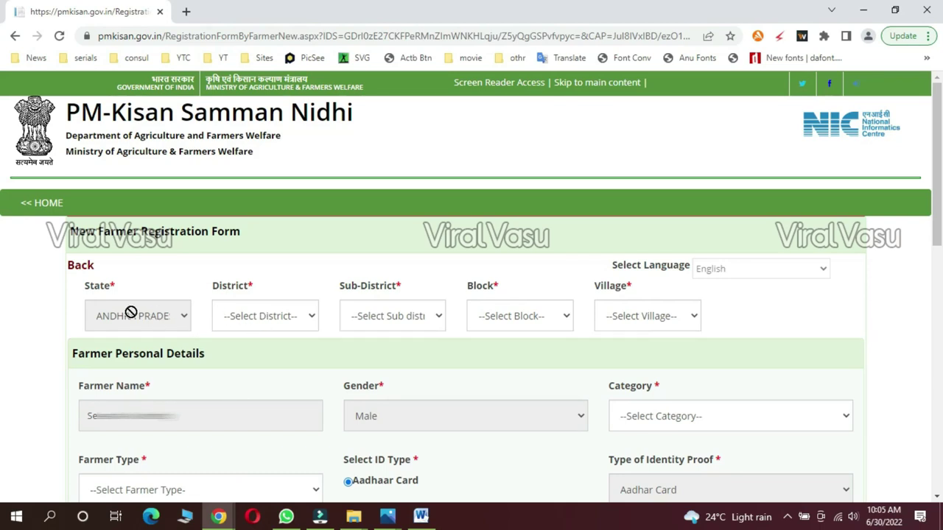
click(255, 322)
click(254, 322)
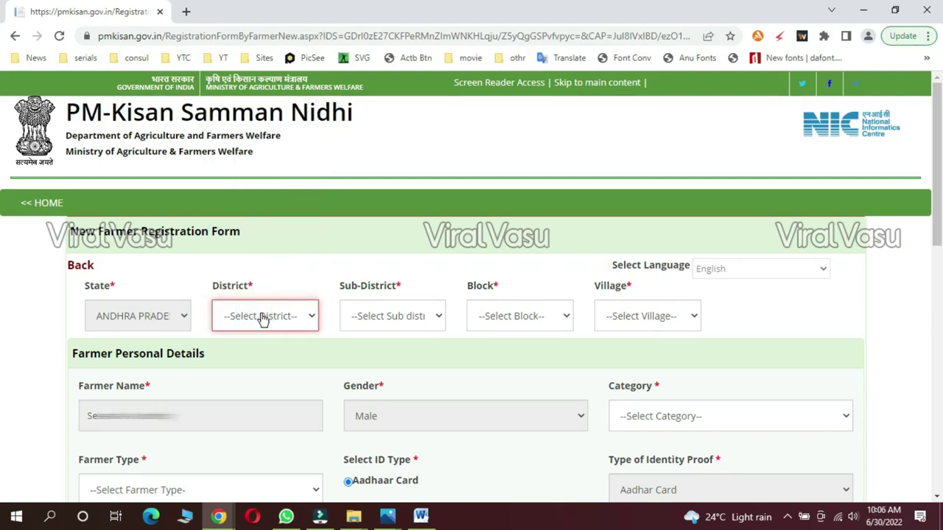
click(260, 319)
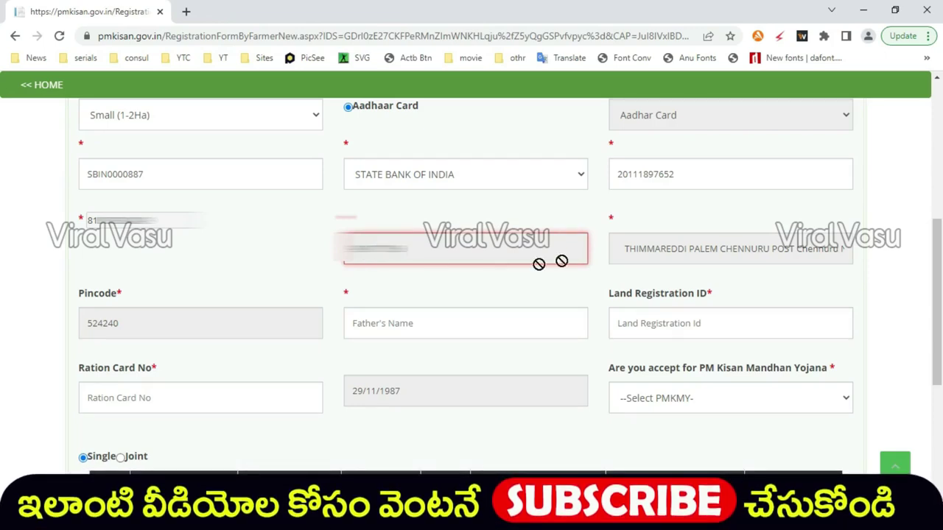
Step: Paste the father's name into the form and point out the Land Registration ID label
click(664, 248)
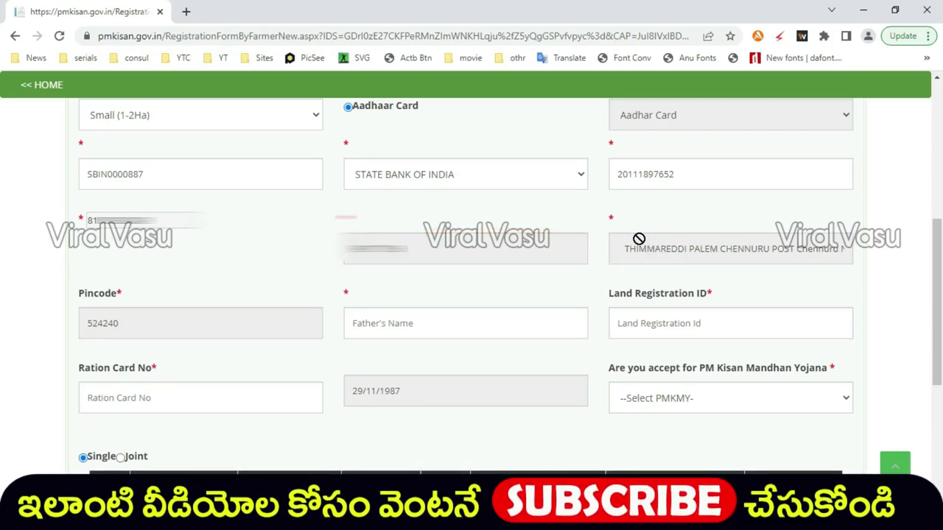
click(118, 325)
click(372, 315)
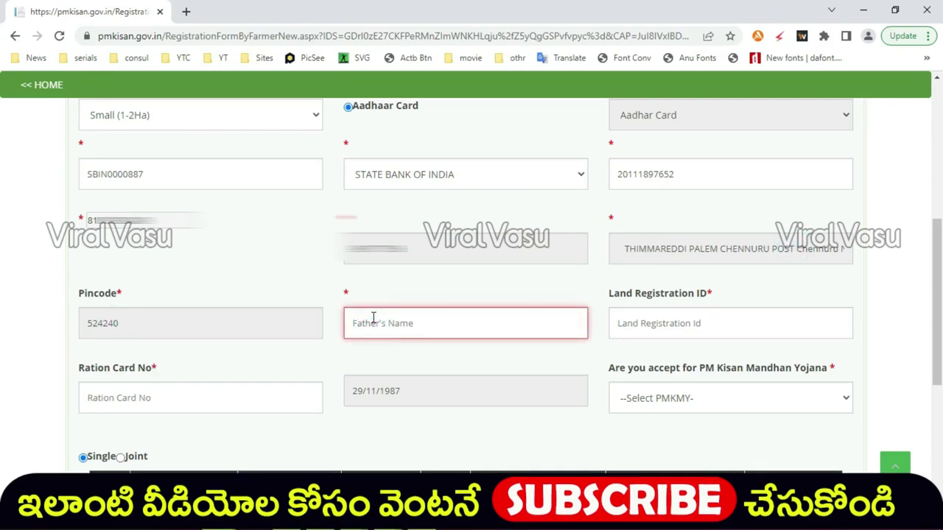
click(368, 332)
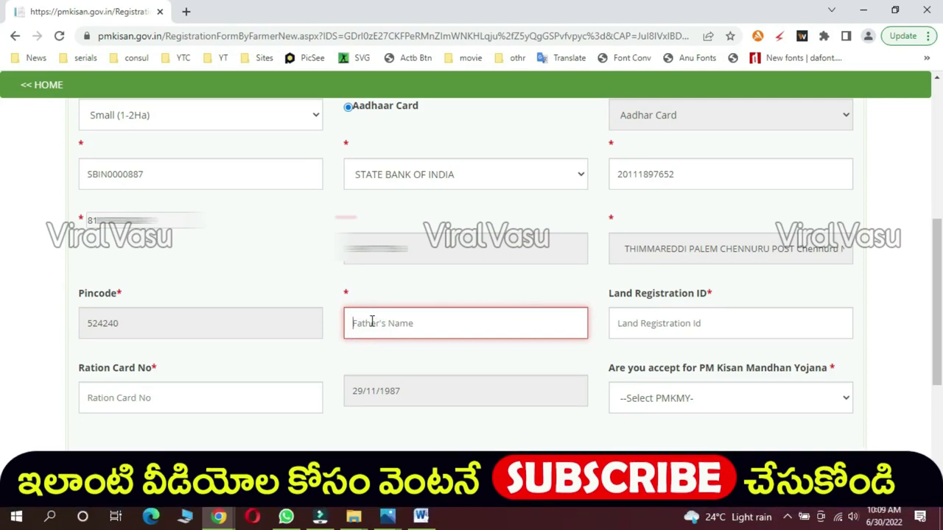
click(359, 318)
text(Ankireddy)
click(716, 294)
drag(709, 294, 604, 295)
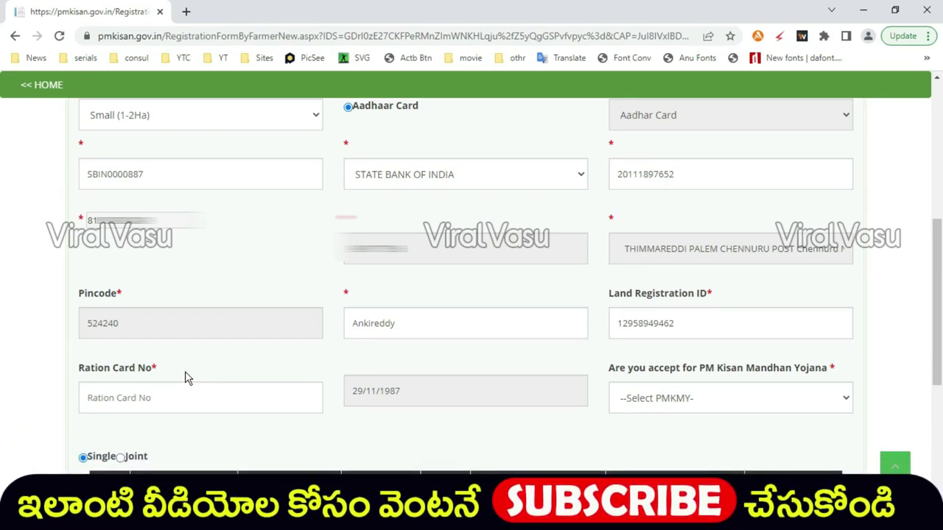
Step: Enter the farmer's ration card number in the Ration Card No field
click(165, 399)
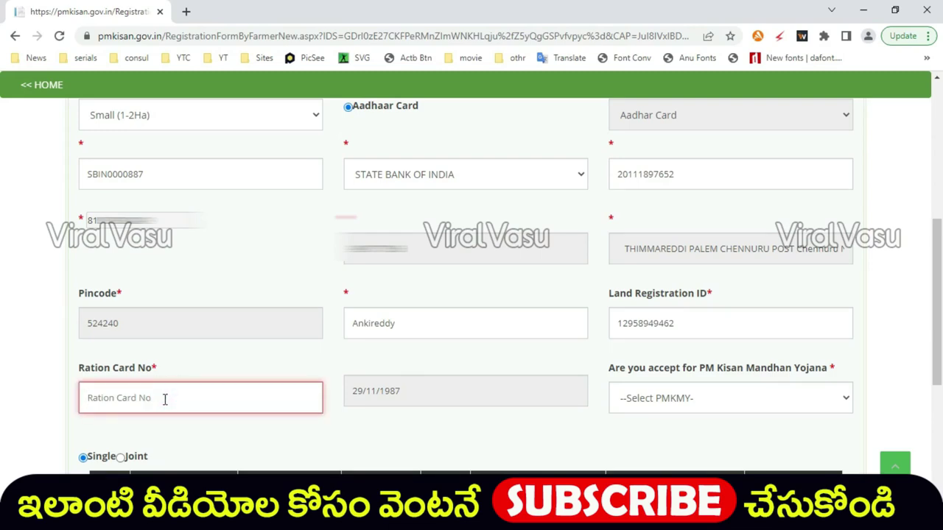
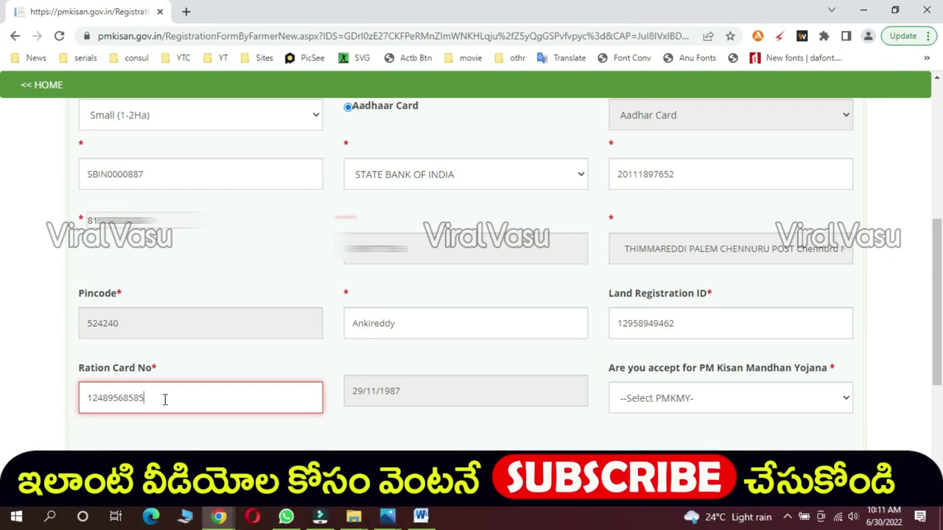
click(209, 372)
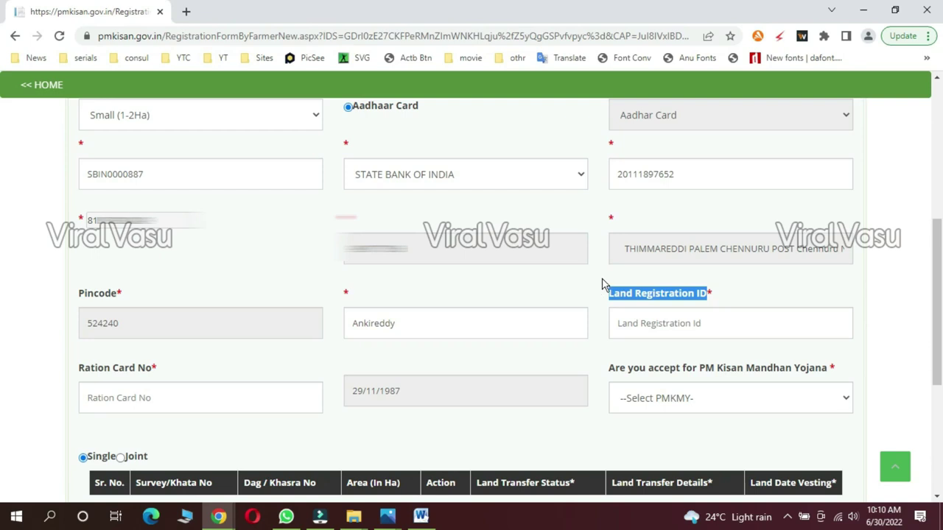
Step: Enter the farmer's Land Registration ID in its field
click(596, 283)
drag(725, 298, 605, 299)
click(624, 333)
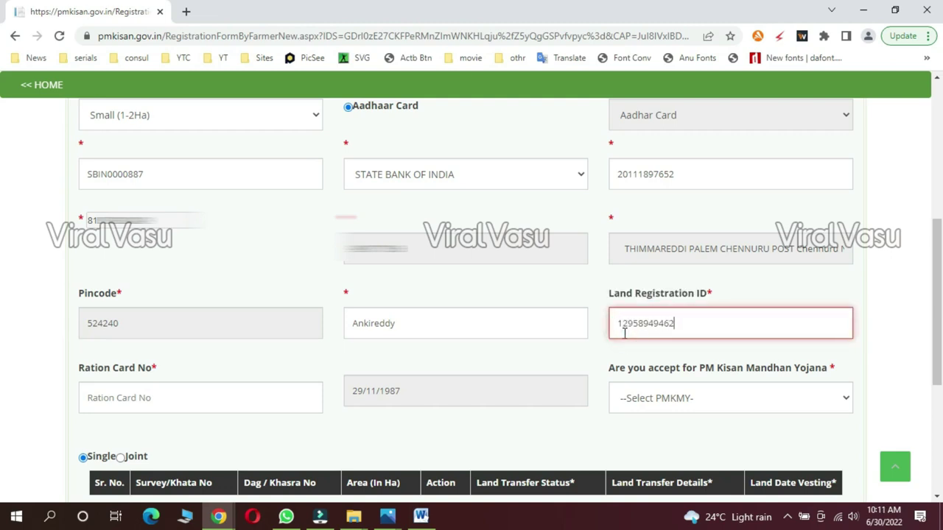
click(597, 283)
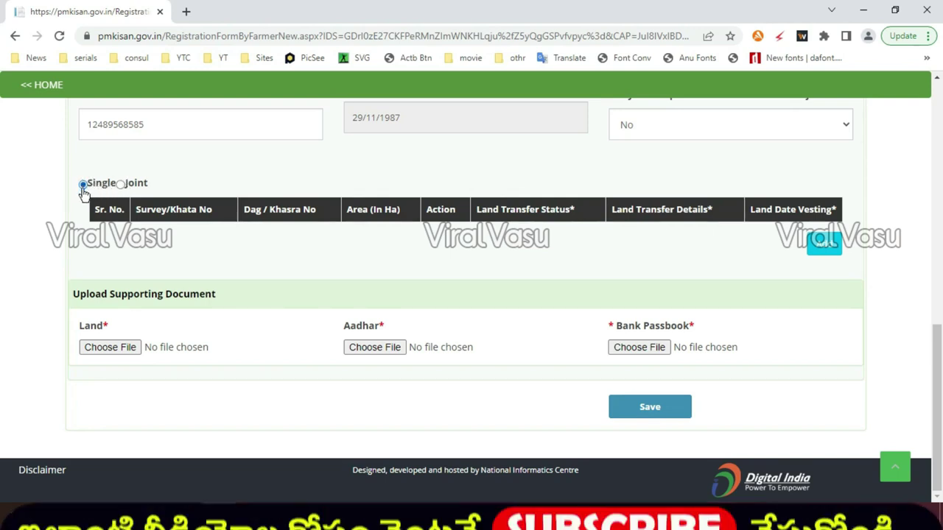
Step: Keep Single land ownership and open the land holding details panel
click(84, 186)
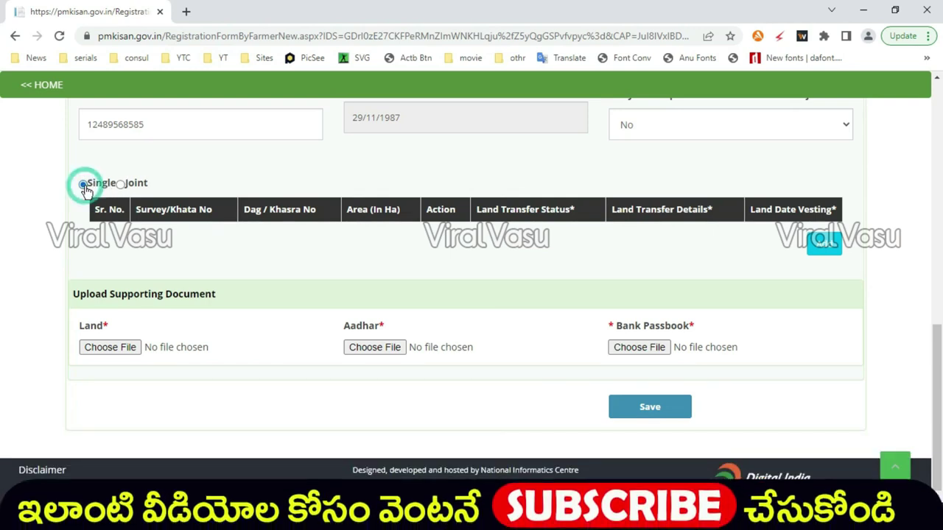
click(825, 248)
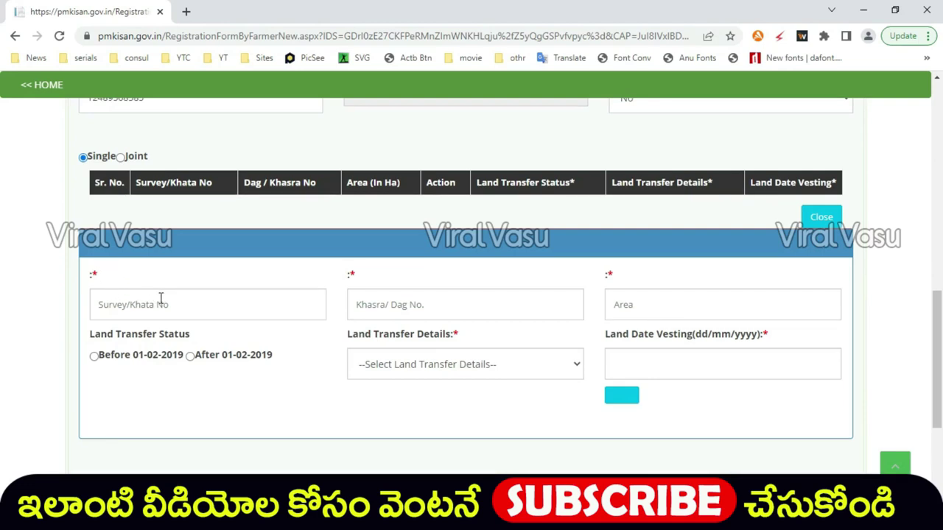
Step: Highlight the Land Transfer Status options on the land details form
click(209, 302)
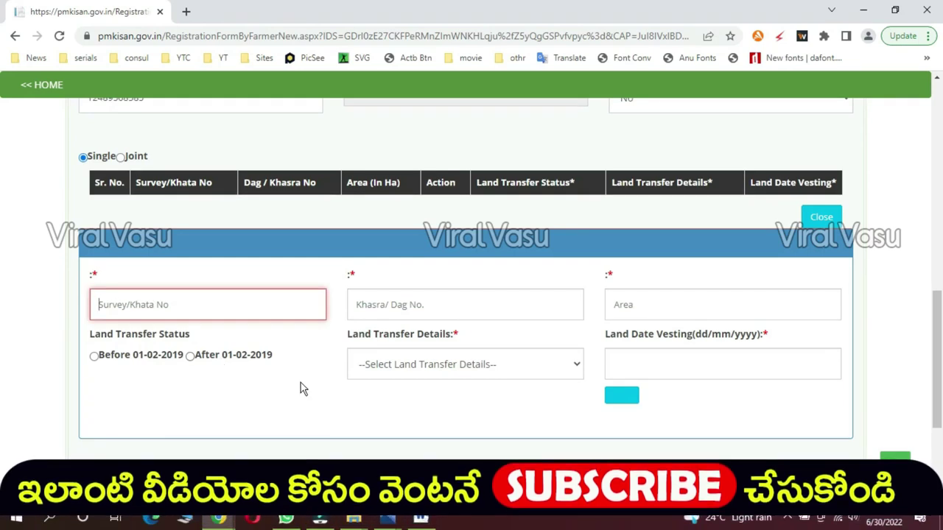
drag(308, 370, 166, 351)
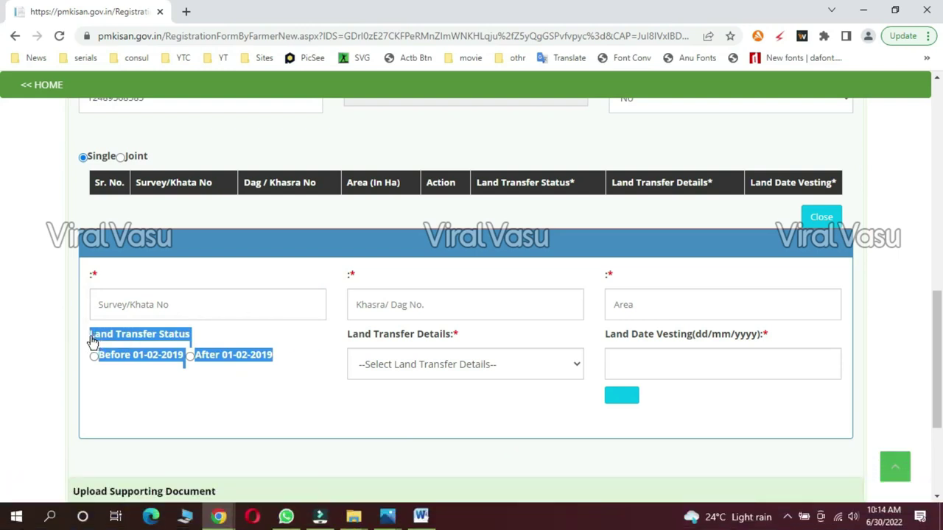
click(88, 266)
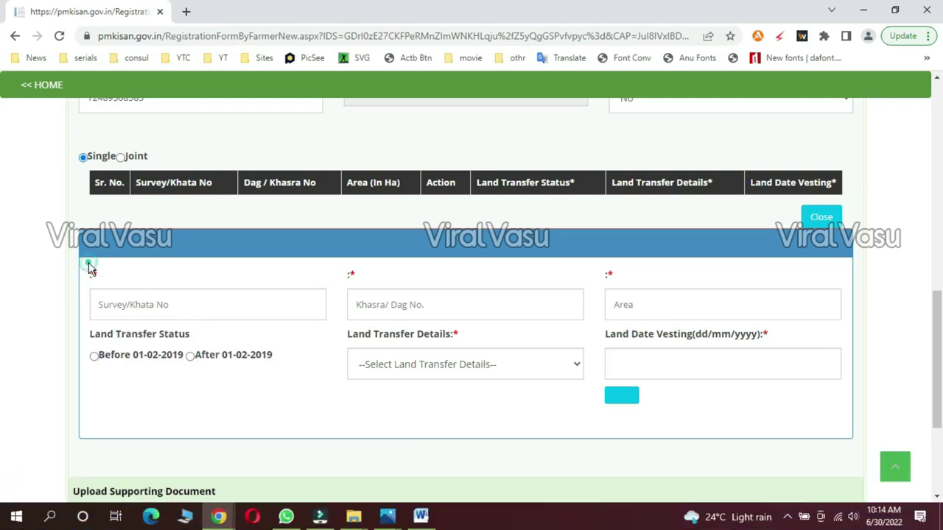
scroll(88, 265, down, 1)
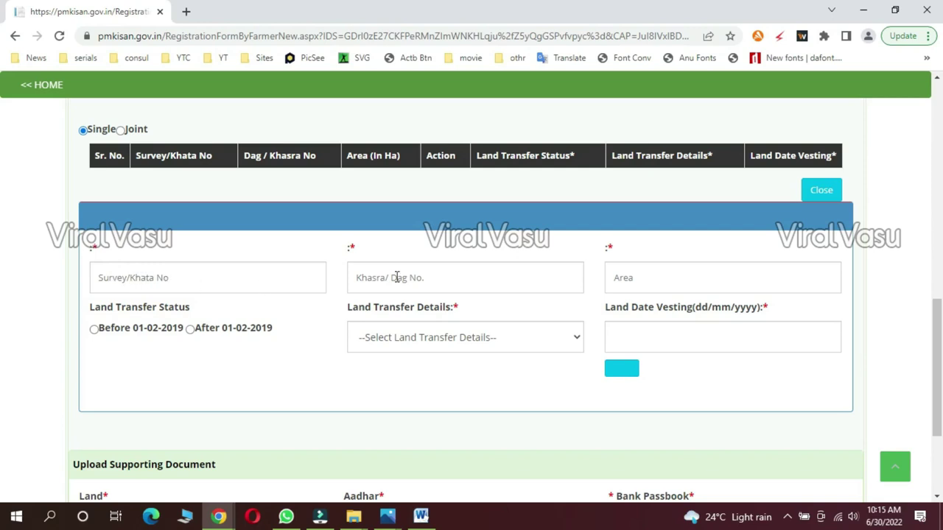
Step: Enter Survey/Khata number 2222223 and Khasra/Dag number 254
click(155, 281)
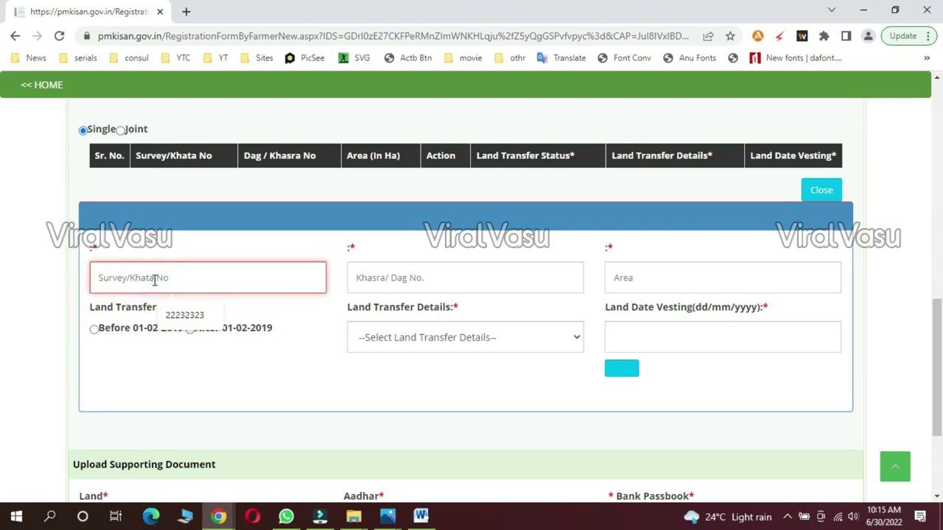
text(2222223)
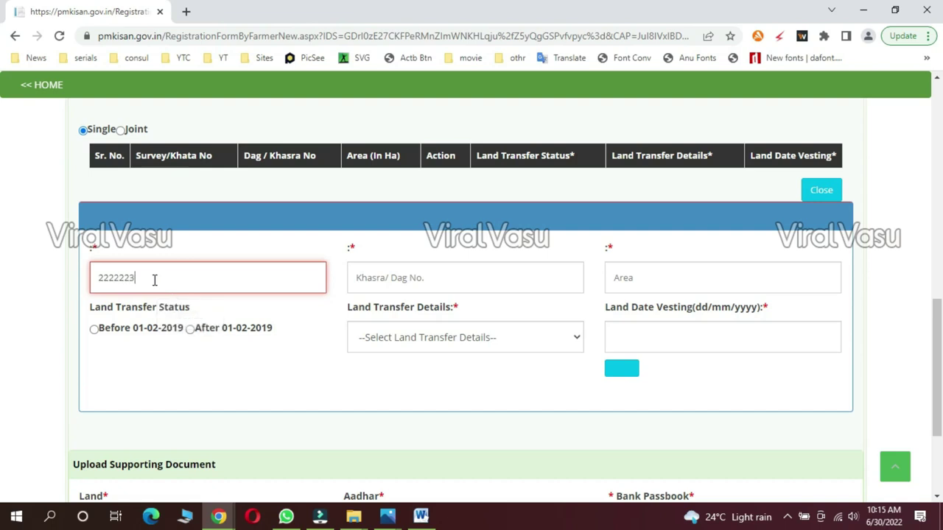
click(378, 279)
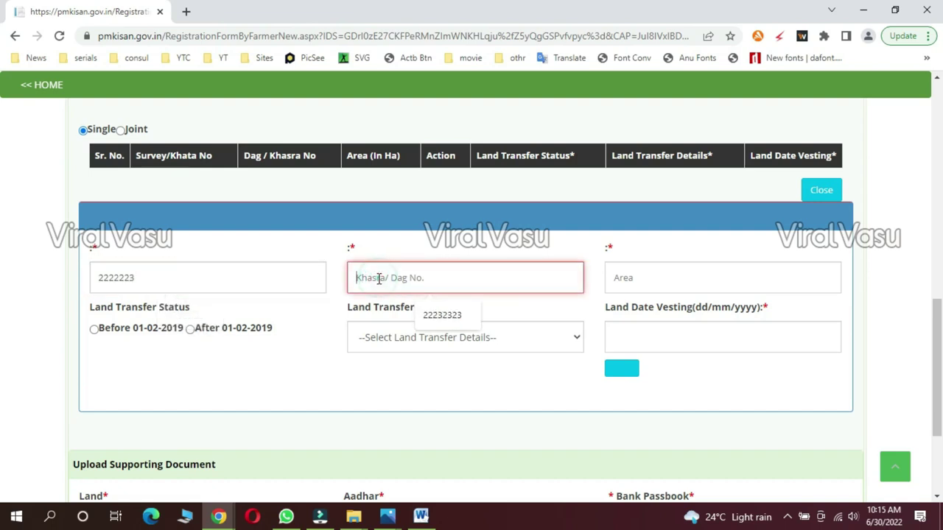
text(254)
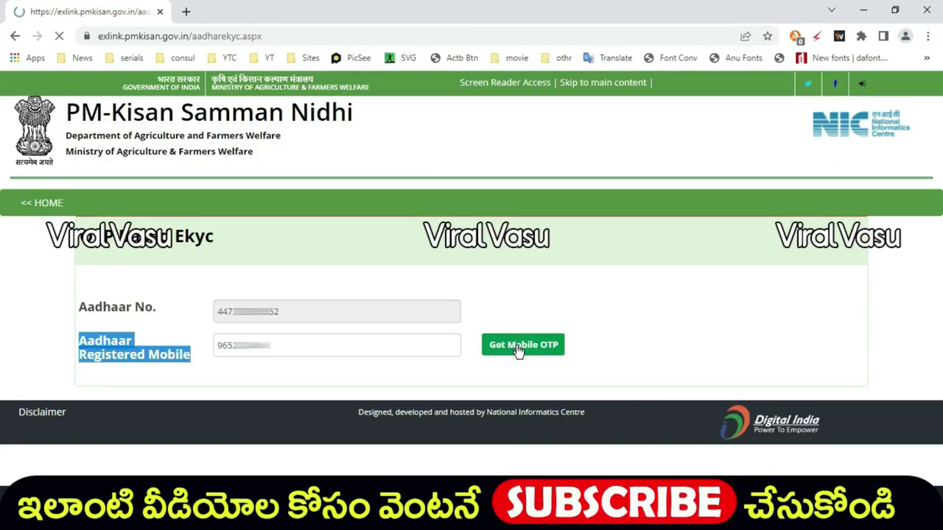
Step: Highlight the red 'EKYC is already done' message, then move on to the portal home page
drag(288, 297, 84, 294)
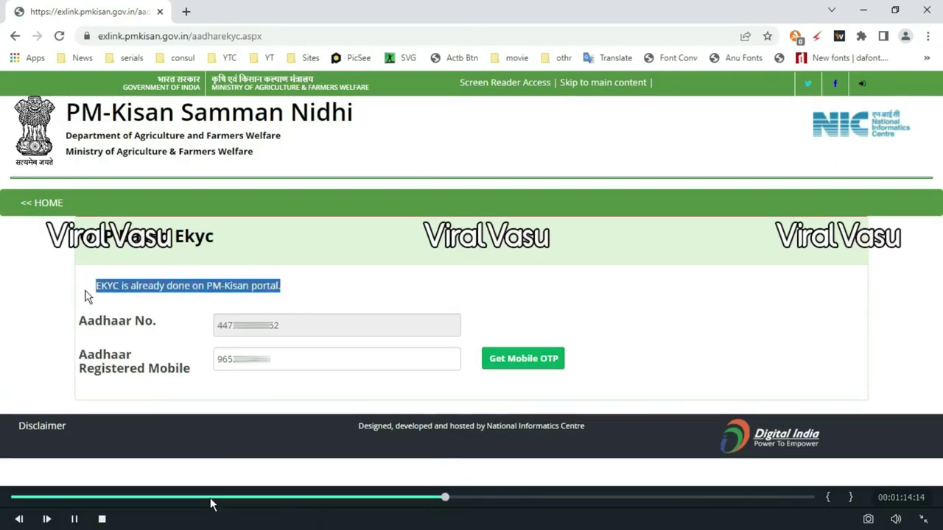
click(245, 289)
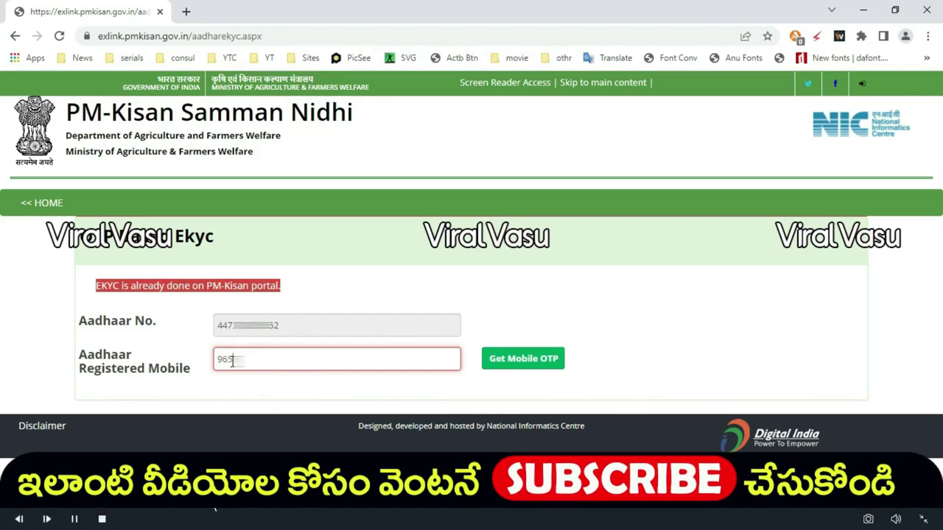
mouse_move(211, 504)
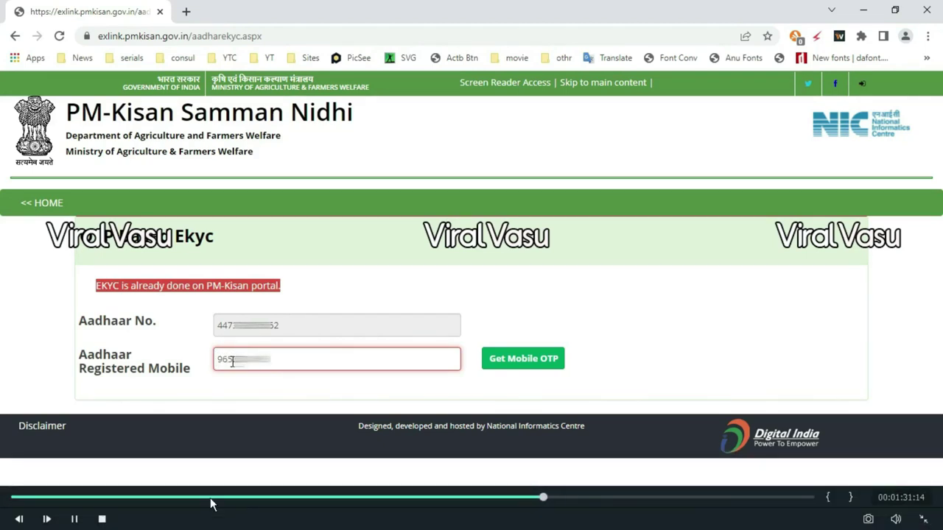
key(Right)
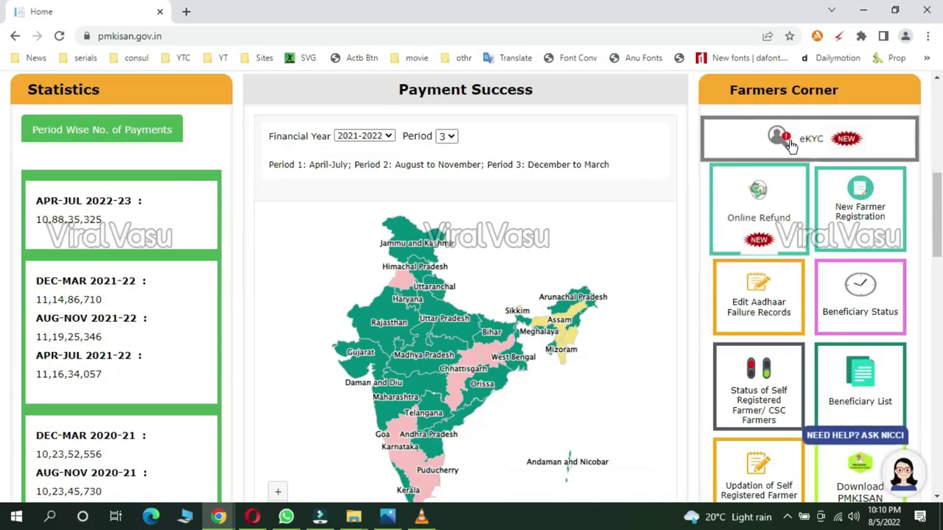
Step: From the Farmers Corner eKYC tile, search the pasted Aadhaar number and highlight the 'EKYC is Already Done!' alert
click(776, 140)
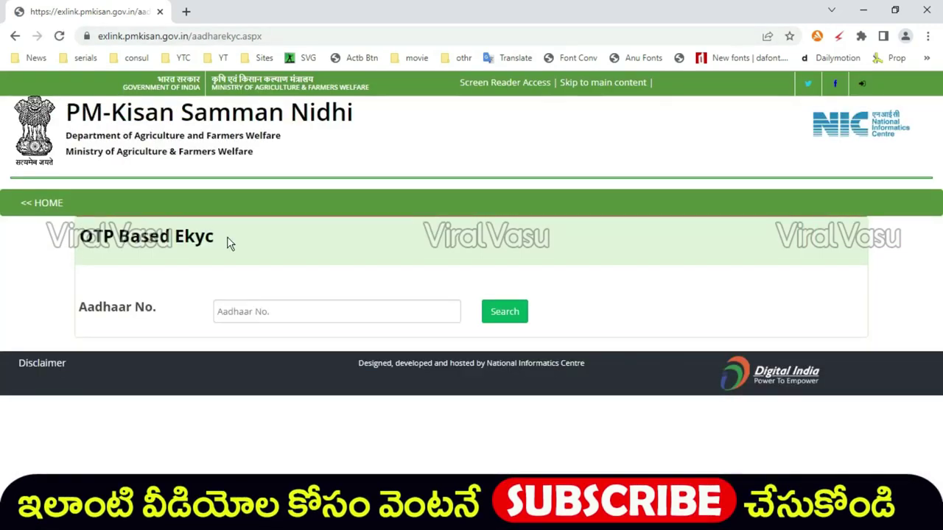
drag(228, 243, 53, 242)
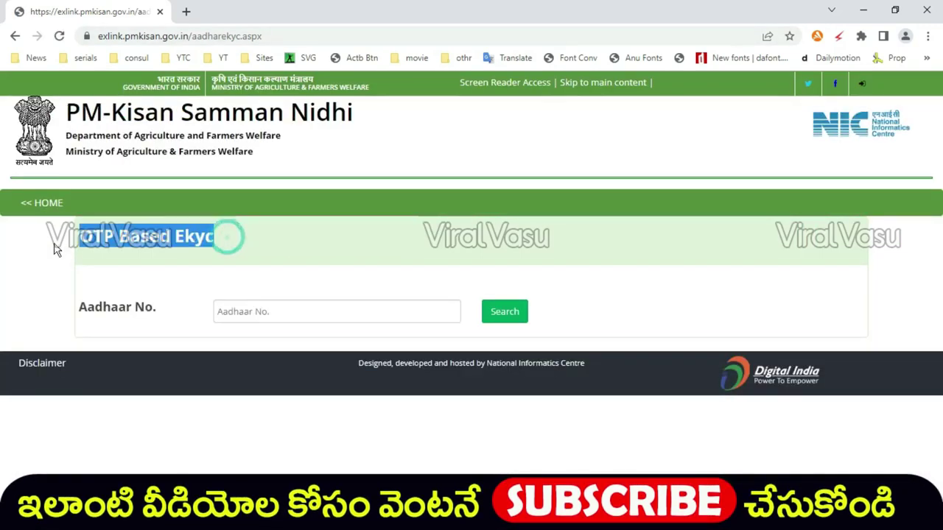
click(238, 310)
key(ctrl+v)
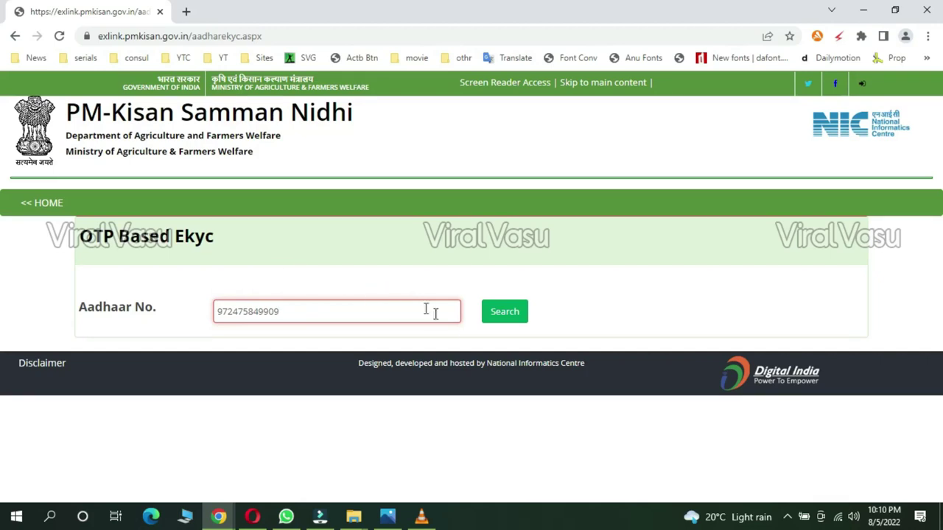
click(504, 315)
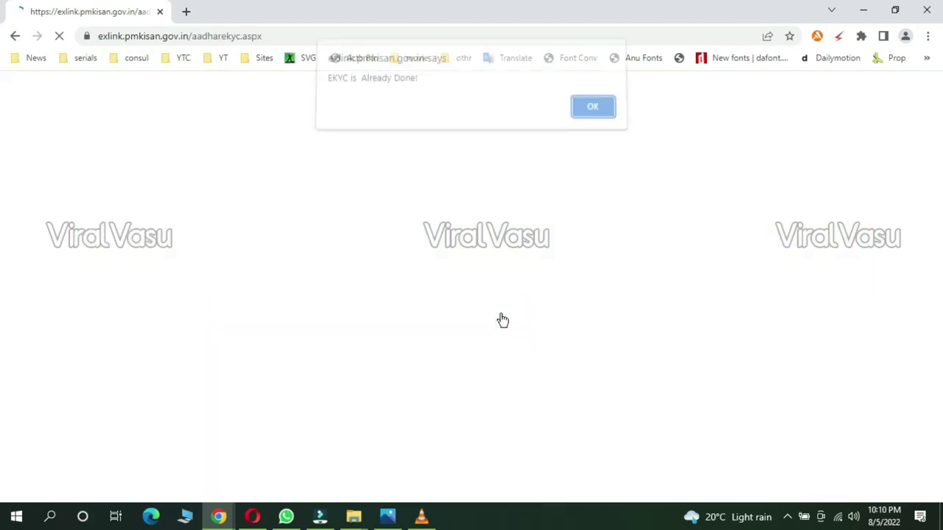
drag(424, 87, 323, 88)
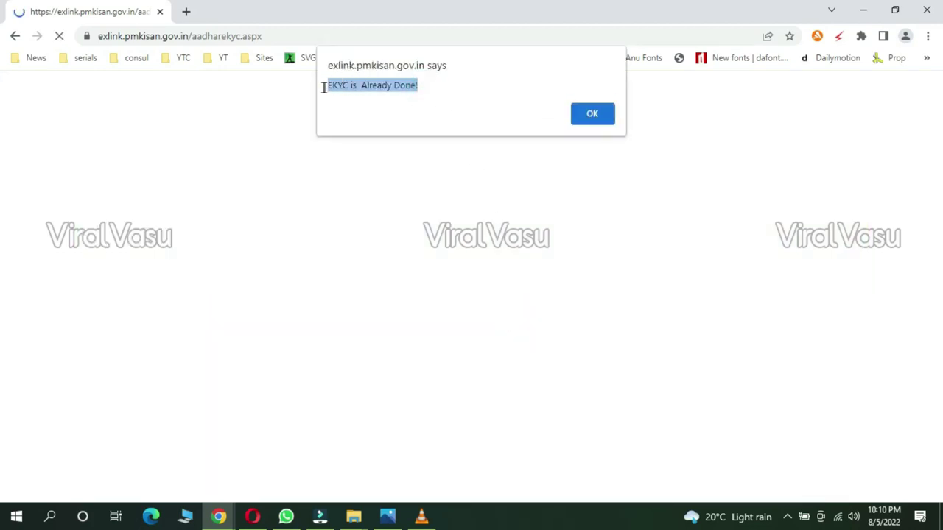